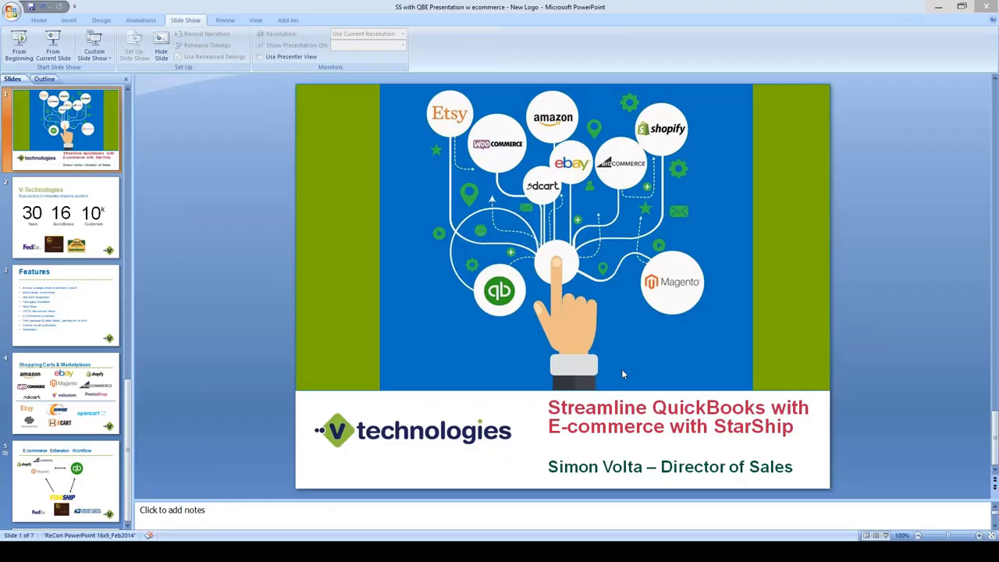
- Switch to QuickBooks to review sales order 10049 with its Tennis Ball and Harry Potter Book lines
click(165, 552)
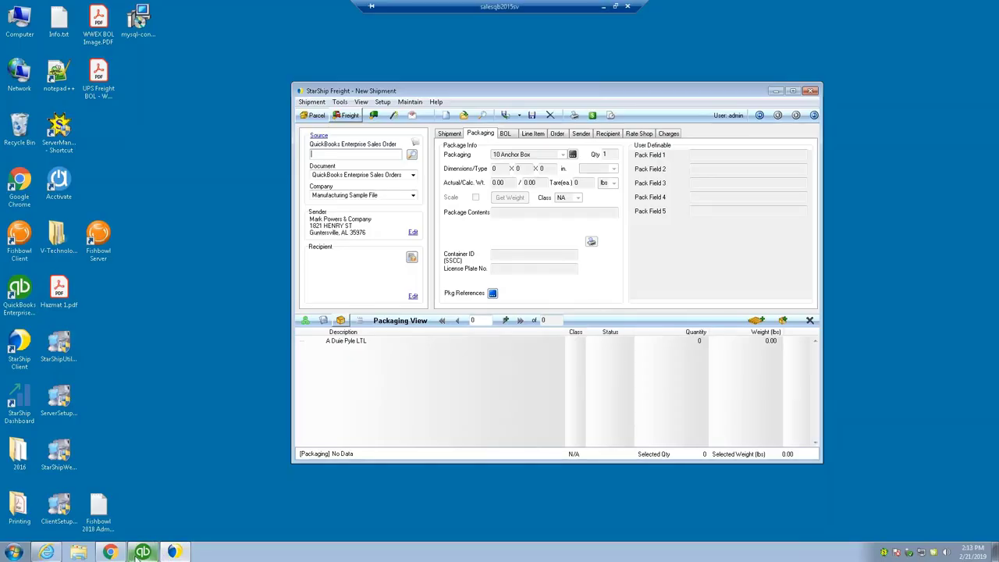
click(142, 552)
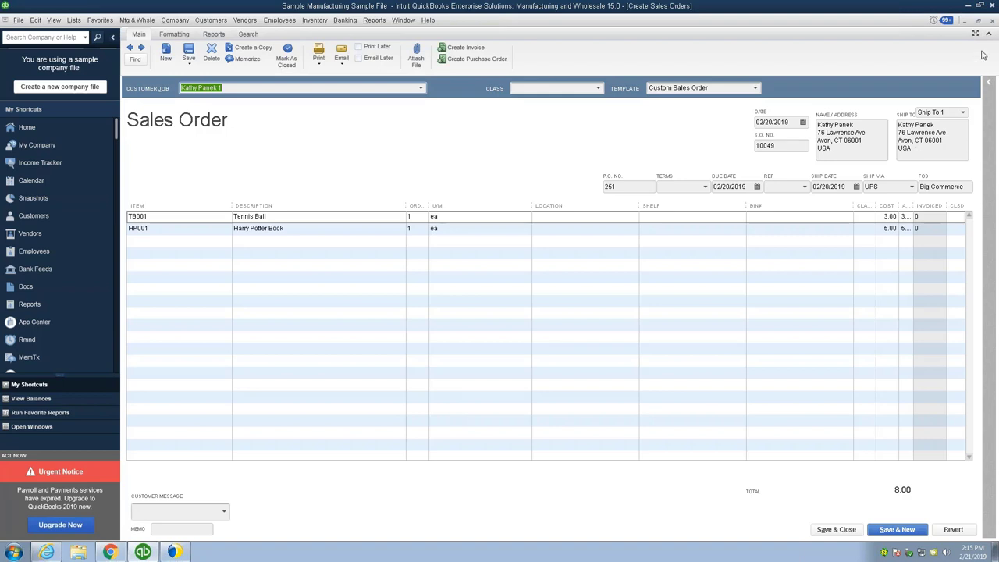
- Close sales order 10049 and minimize QuickBooks to return to StarShip's New Shipment window
click(991, 24)
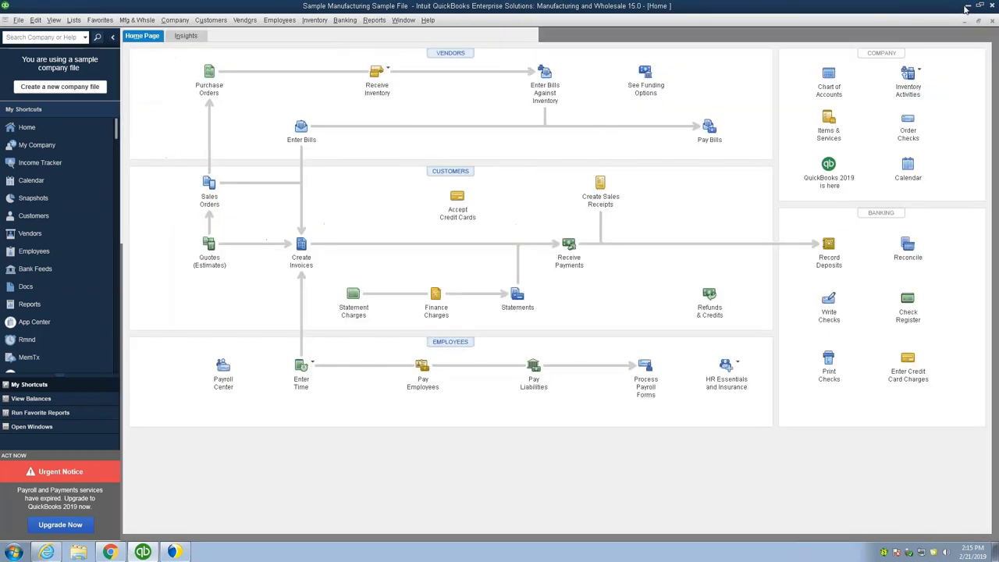
click(966, 6)
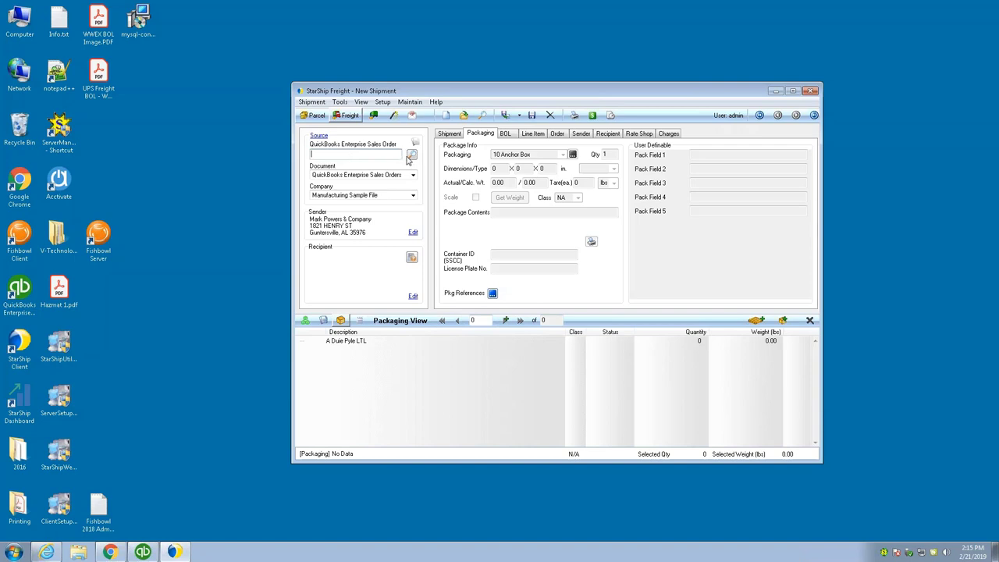
- Load QuickBooks sales order 10049 into the shipment from the Sales Orders Search dialog
click(411, 155)
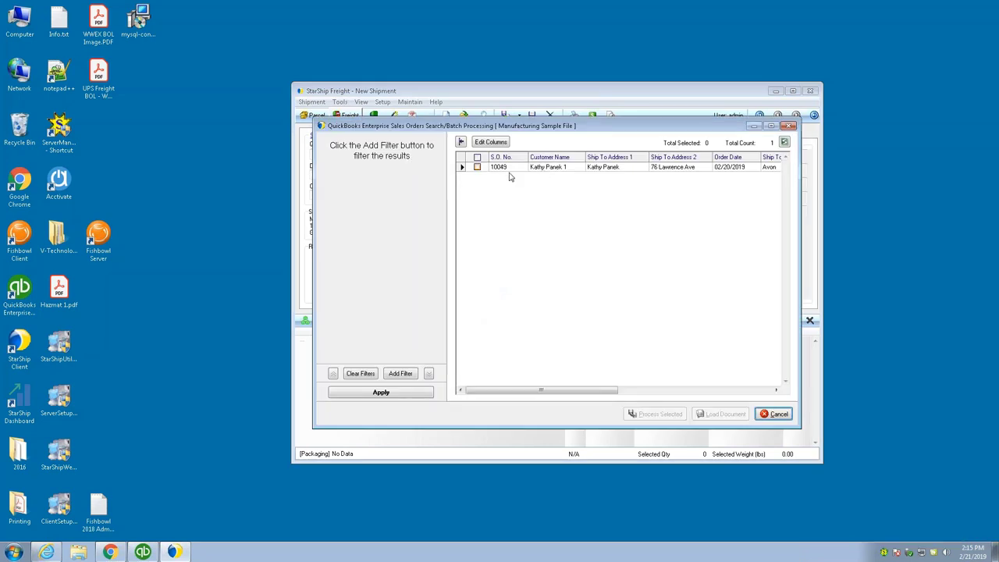
click(478, 168)
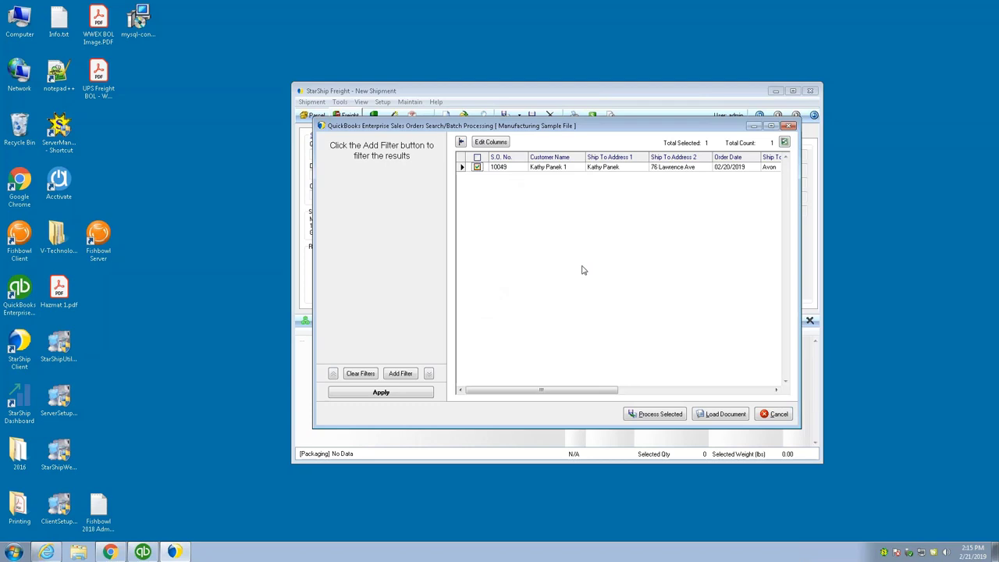
click(717, 415)
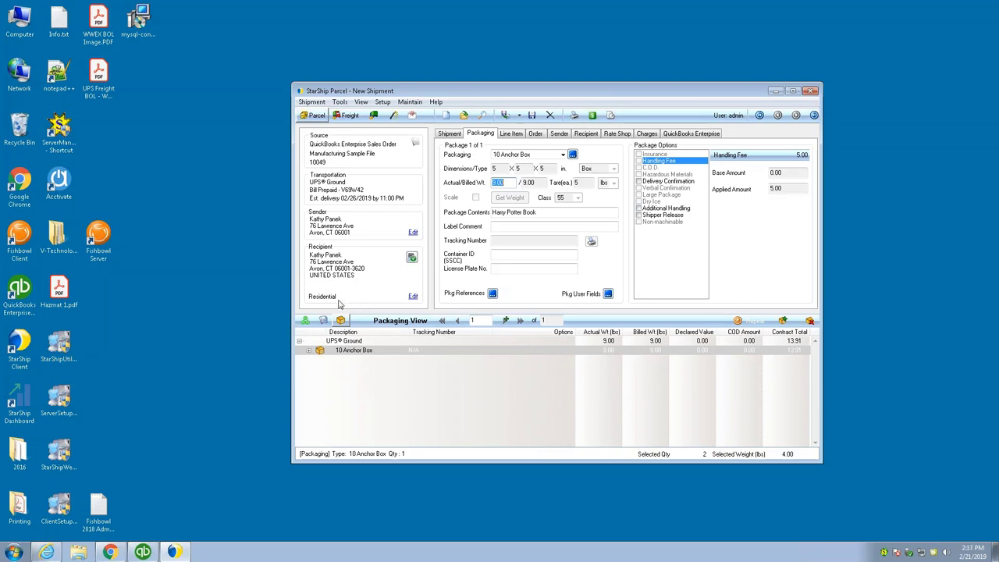
- Add a second package to the shipment, keeping 10 Anchor Box as its type
click(308, 351)
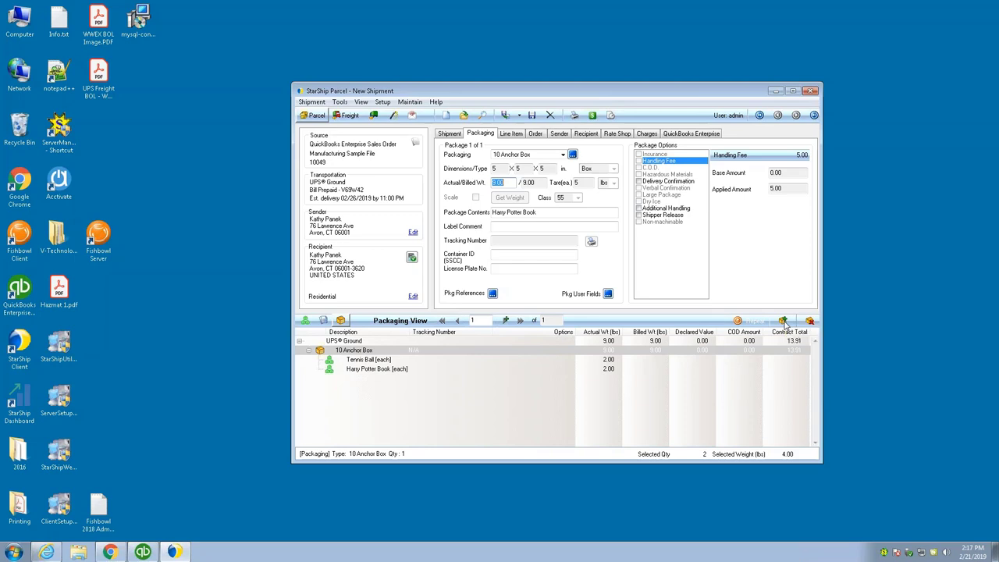
click(784, 323)
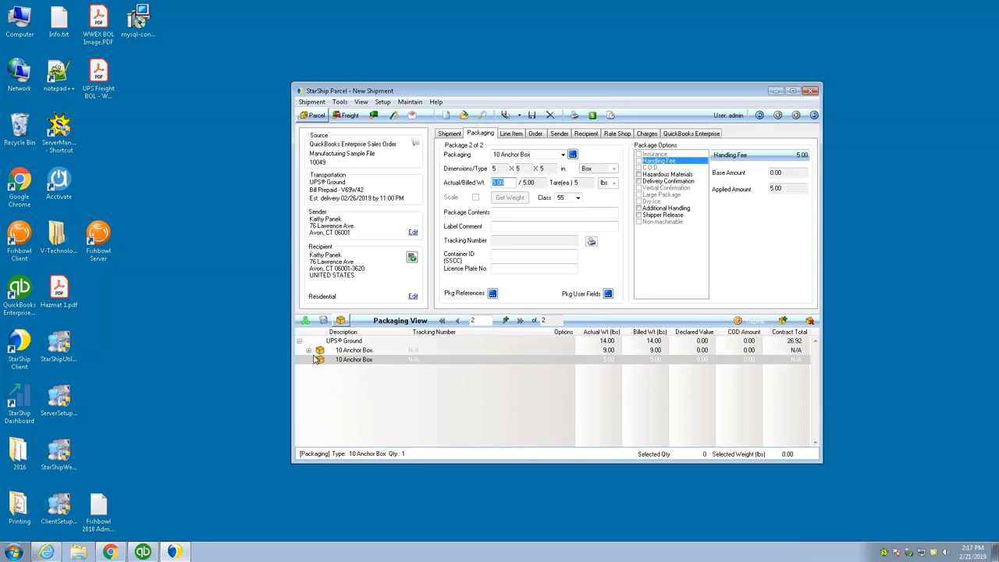
click(361, 361)
click(562, 155)
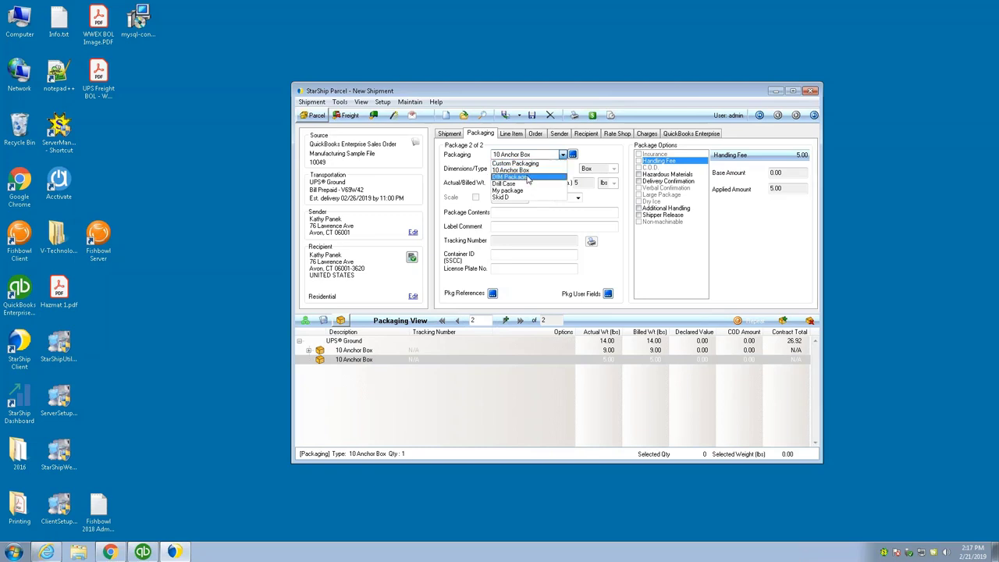
click(308, 355)
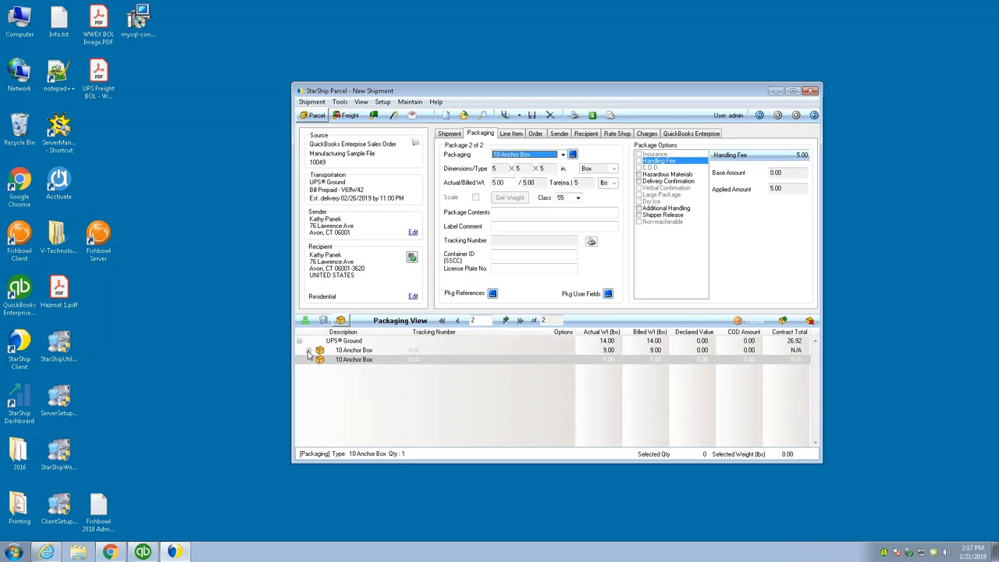
- Move the Harry Potter Book from the first box into the second box
right_click(308, 355)
click(339, 363)
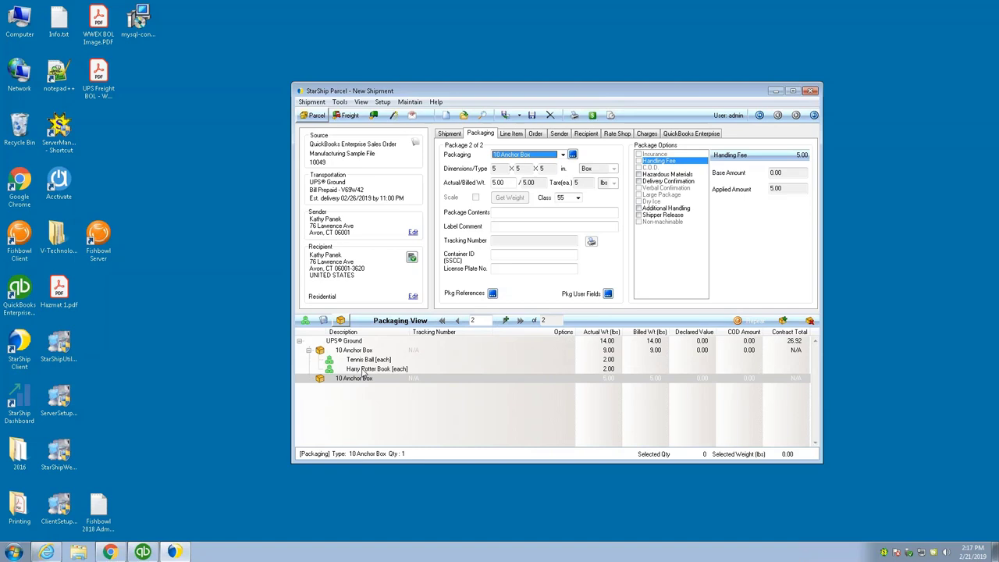
drag(363, 370, 356, 385)
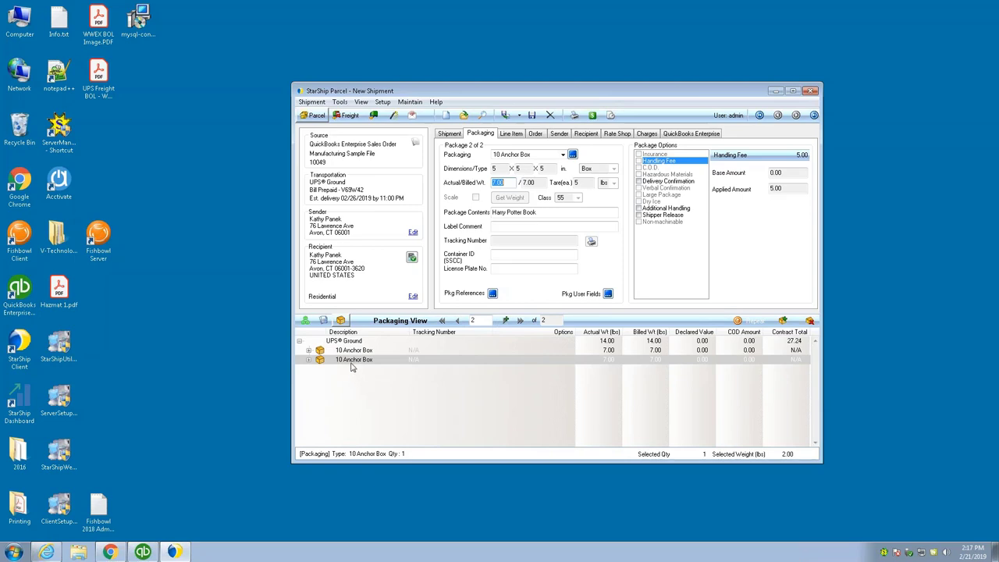
right_click(308, 355)
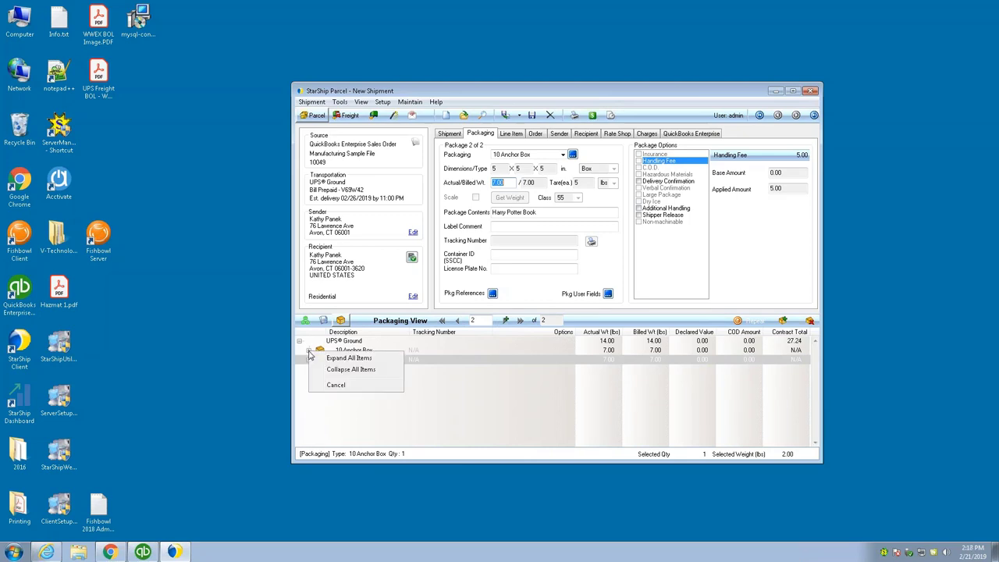
- Expand all packages and view the Tennis Ball line item: TB001, unit value 3, 2.00 lbs
click(328, 359)
click(355, 360)
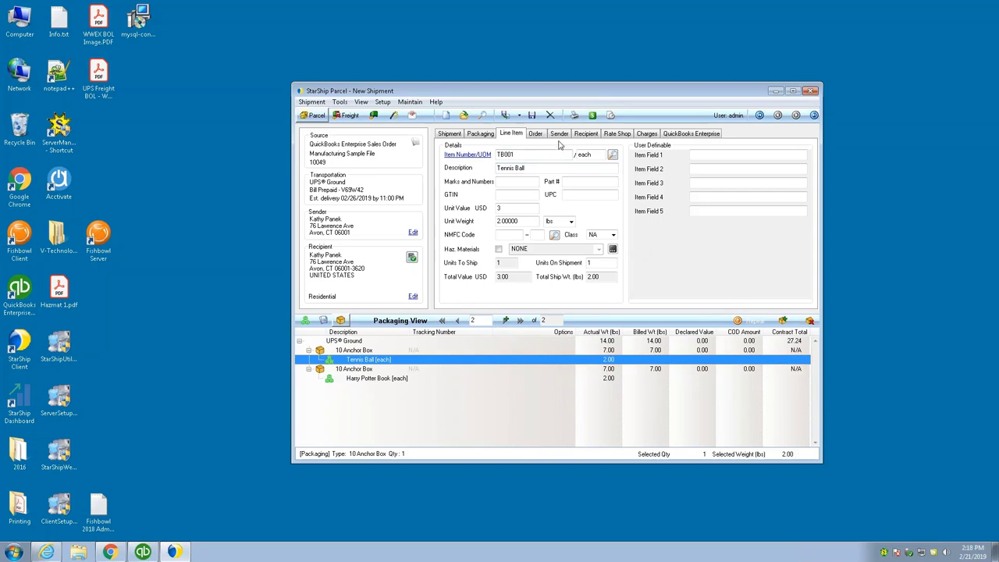
- Check the Order tab reference details, then view the UPS Ground rate quote of 27.24
click(532, 134)
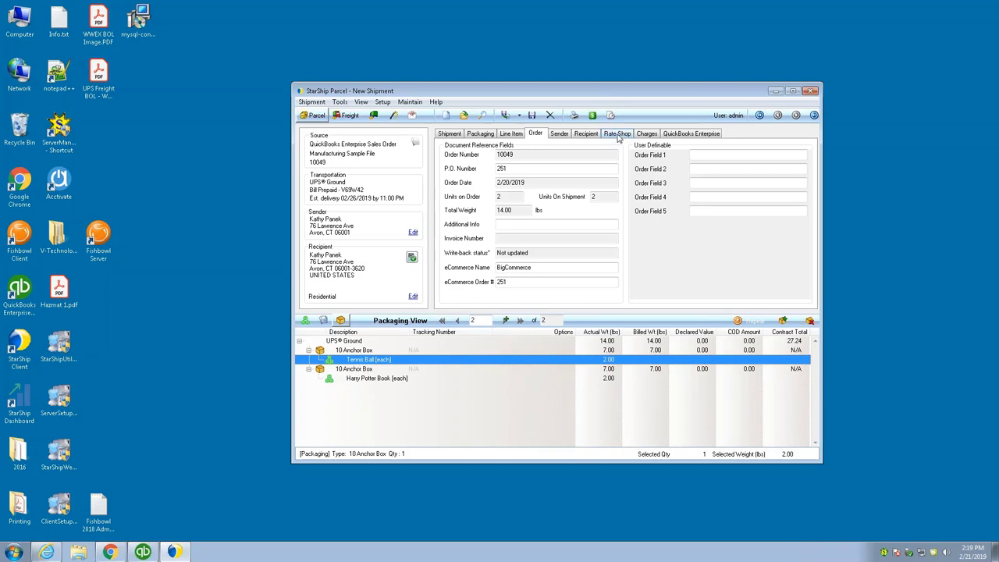
click(617, 135)
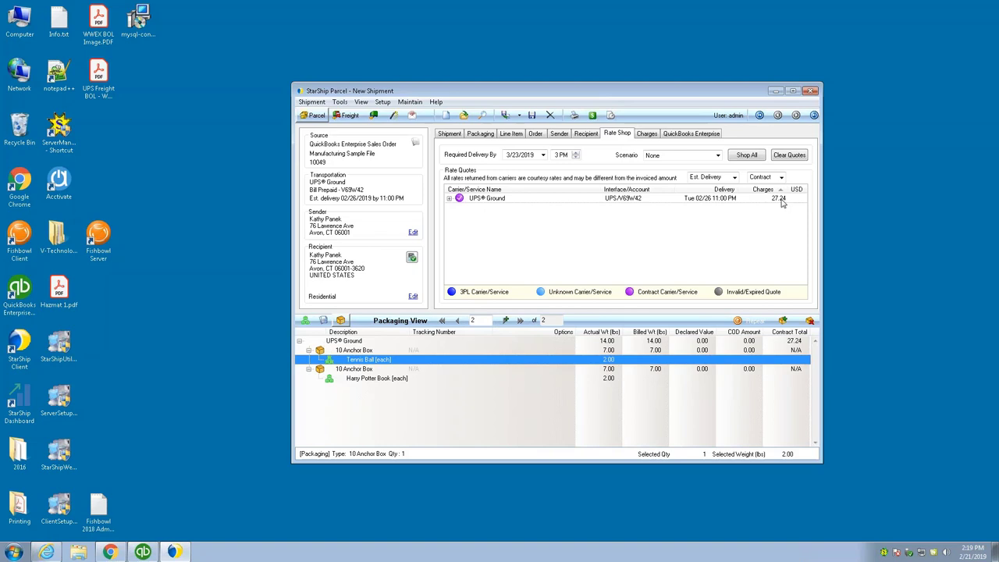
- Compare USPS, UPS and FedEx quotes, from Media Mail at 11.74 to FedEx 2Day A.M. at 59.20
click(755, 156)
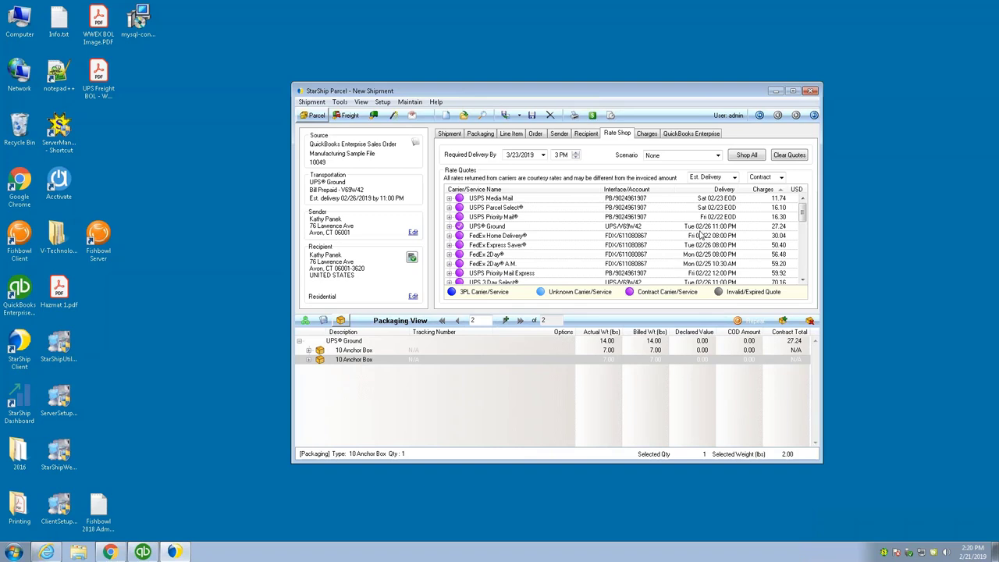
- Apply USPS Priority Mail to the shipment at 16.30, delivering 2/22/2019
double_click(461, 218)
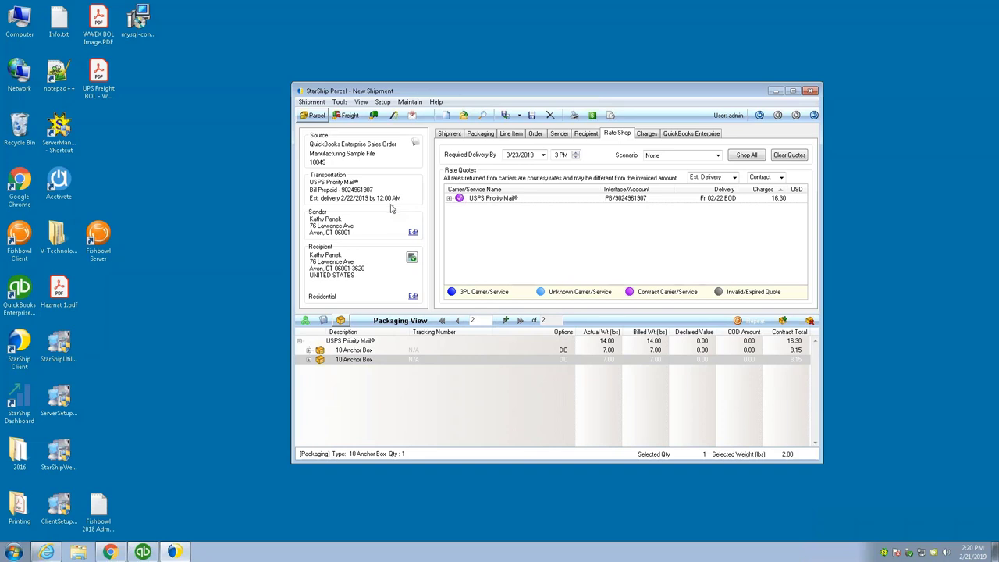
- Display Entire Shipment charges: 16.30 freight plus 10.00 handling, totalling 26.30
click(646, 133)
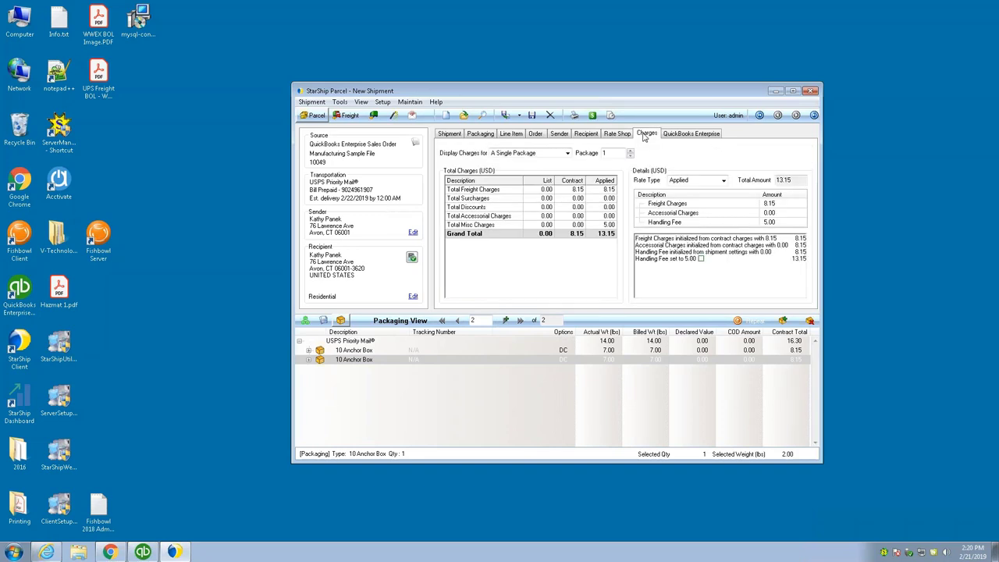
click(567, 153)
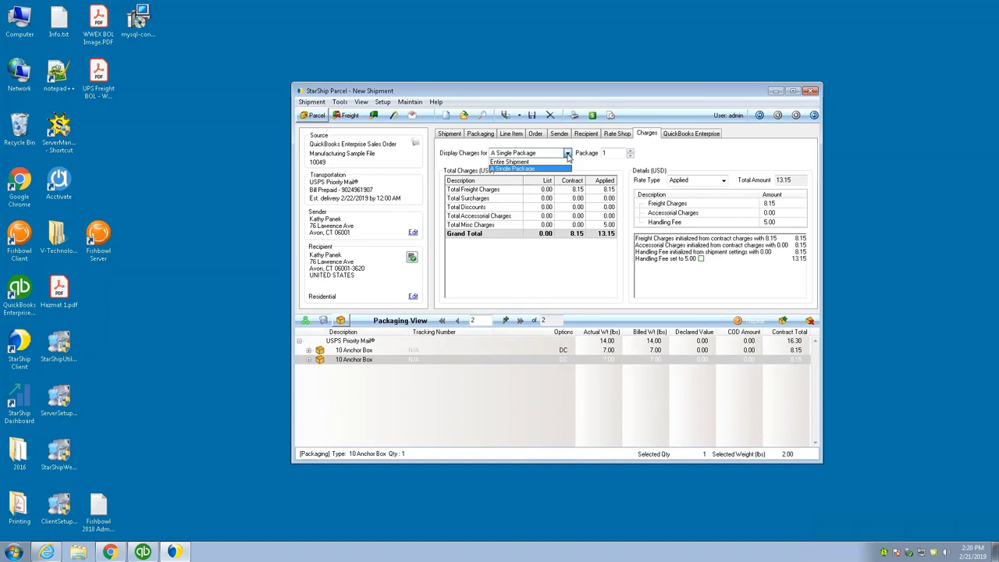
click(551, 163)
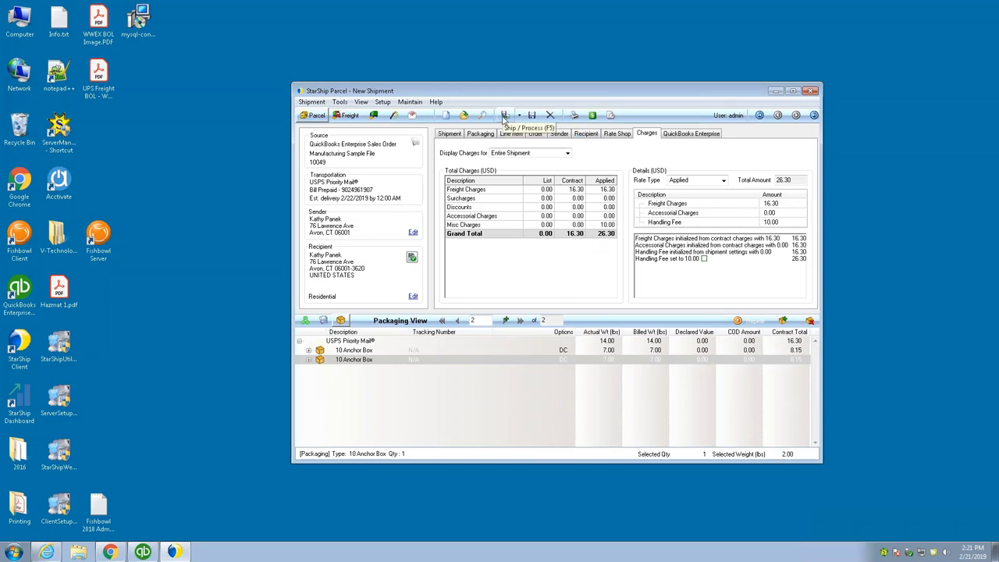
- Ship the two-box Priority Mail order and dismiss both SmartLabel_Landscape label previews
click(504, 117)
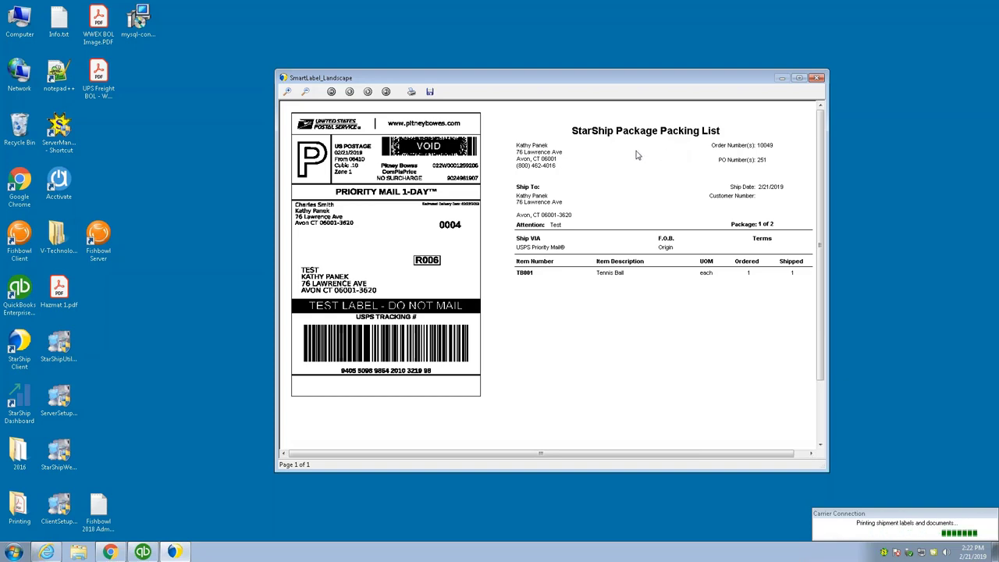
click(817, 78)
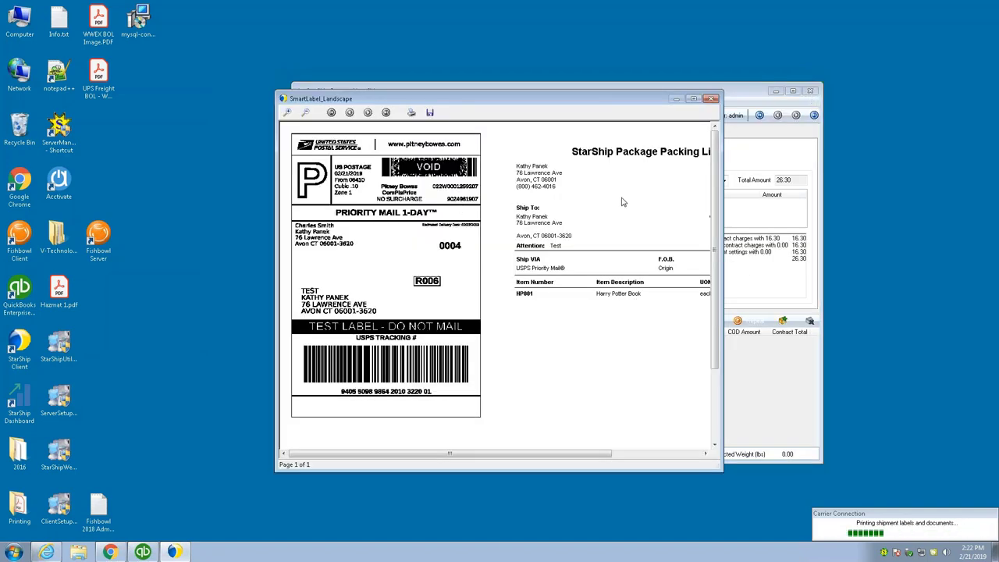
click(711, 99)
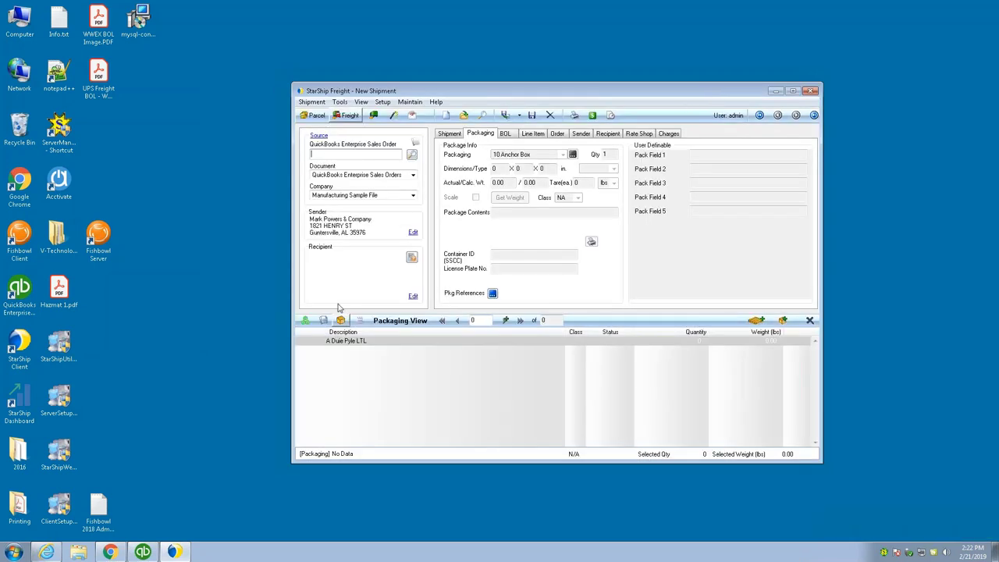
- Find sales order 10049 in QuickBooks, with 26.30 freight and tracking lines, then return to BigCommerce
click(142, 552)
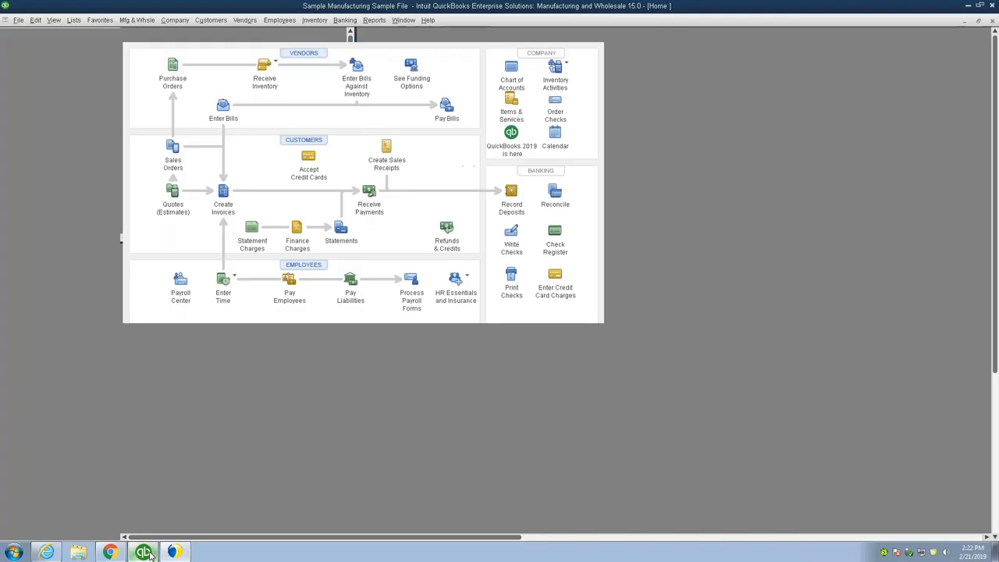
click(208, 199)
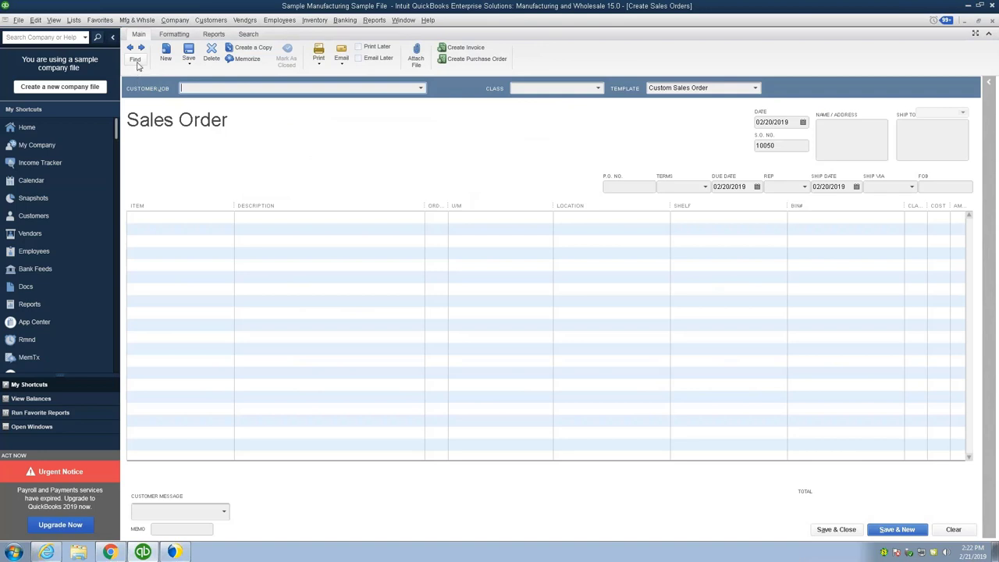
click(136, 62)
text(10049)
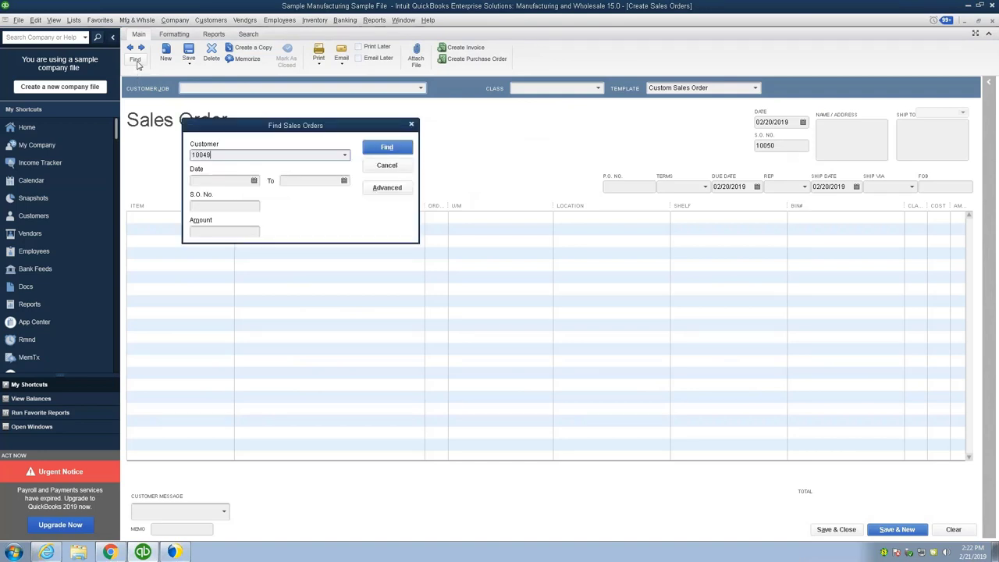
key(BackSpace)
key(BackSpace)
key(BackSpace)
key(BackSpace)
key(BackSpace)
key(Tab)
key(Tab)
text(10049)
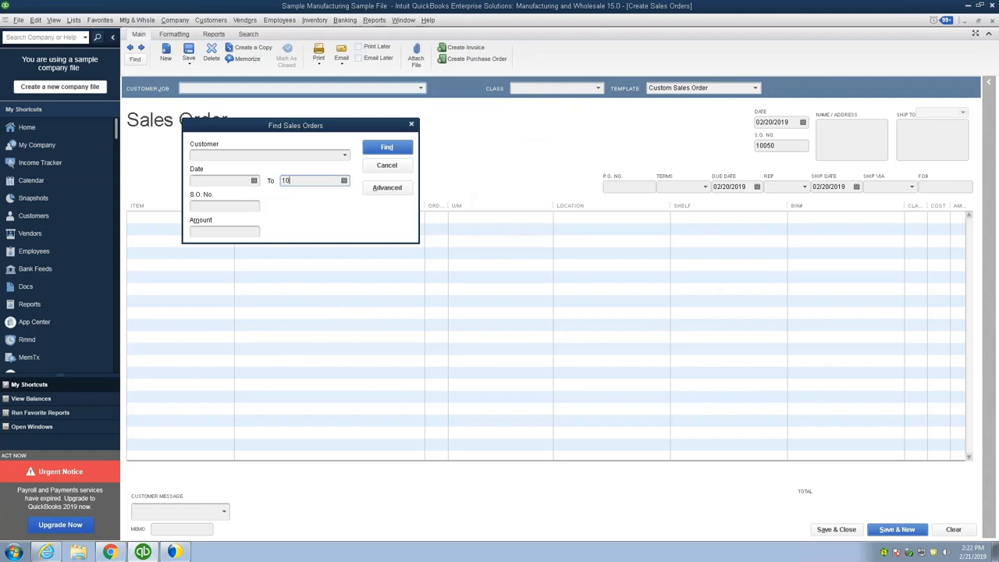
key(BackSpace)
key(BackSpace)
key(BackSpace)
key(BackSpace)
key(BackSpace)
key(Tab)
text(10049)
key(Return)
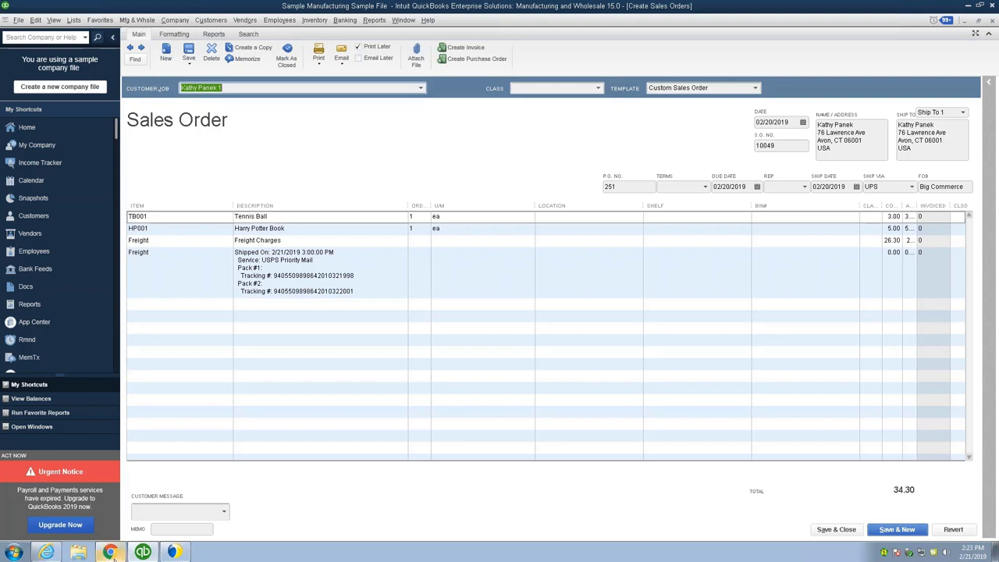
click(110, 553)
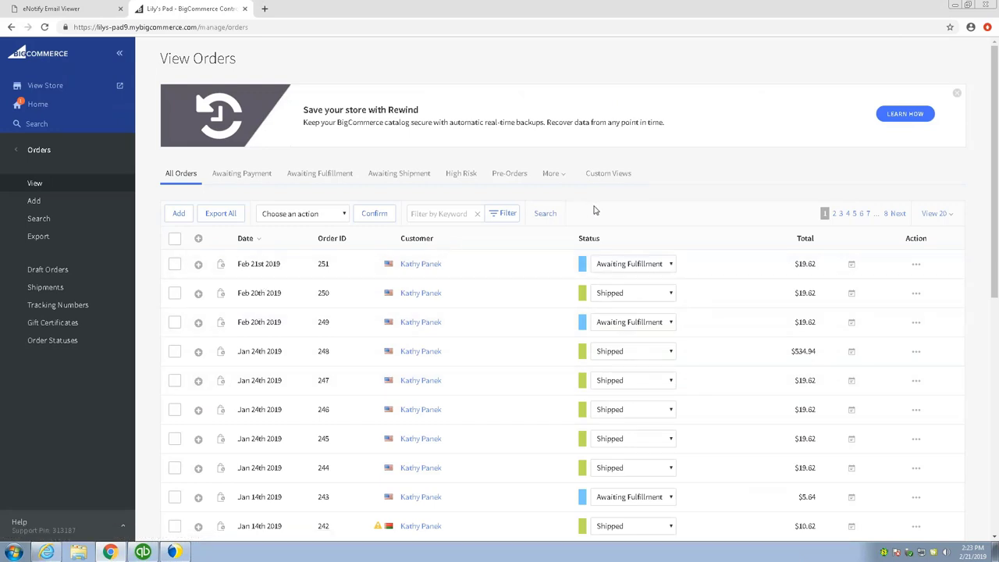
- Reload View Orders and expand order 251, now Shipped with two tracked shipments
key(F5)
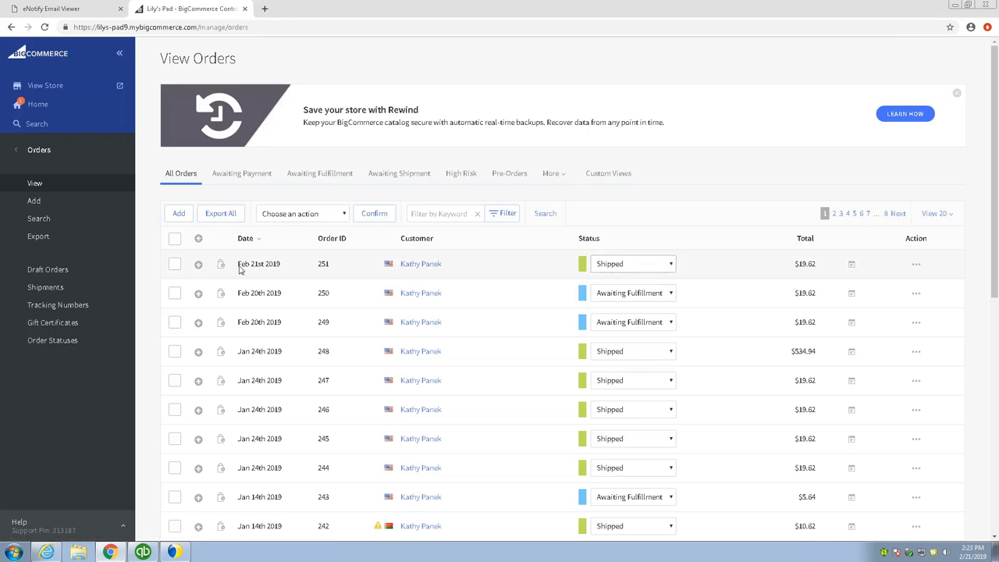
click(198, 264)
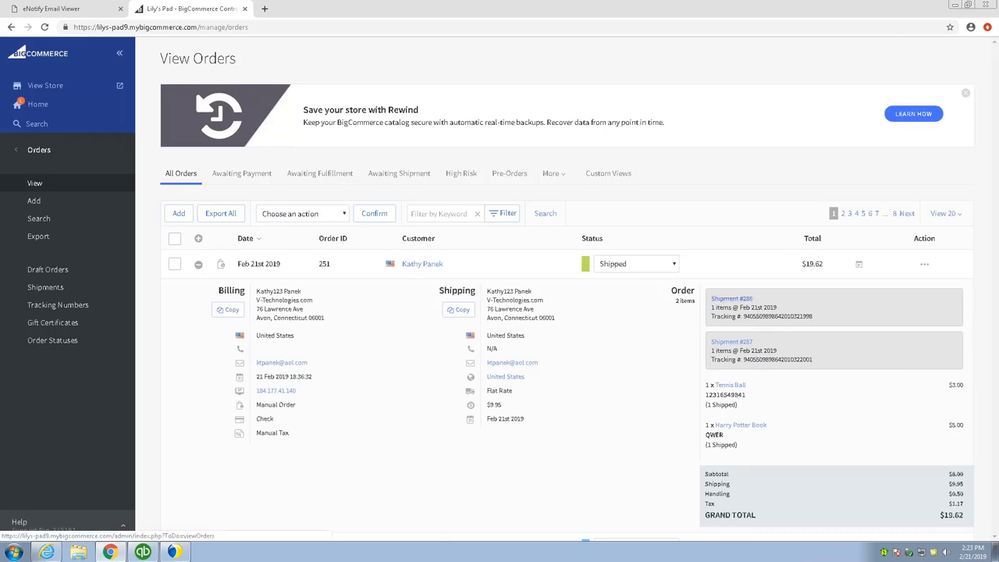
click(725, 301)
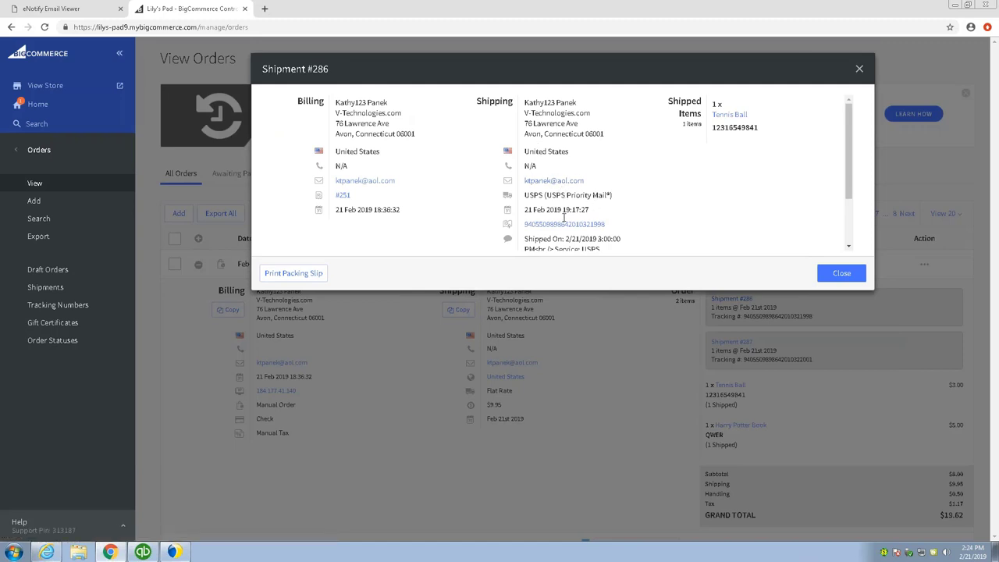
scroll(573, 226, down, 1)
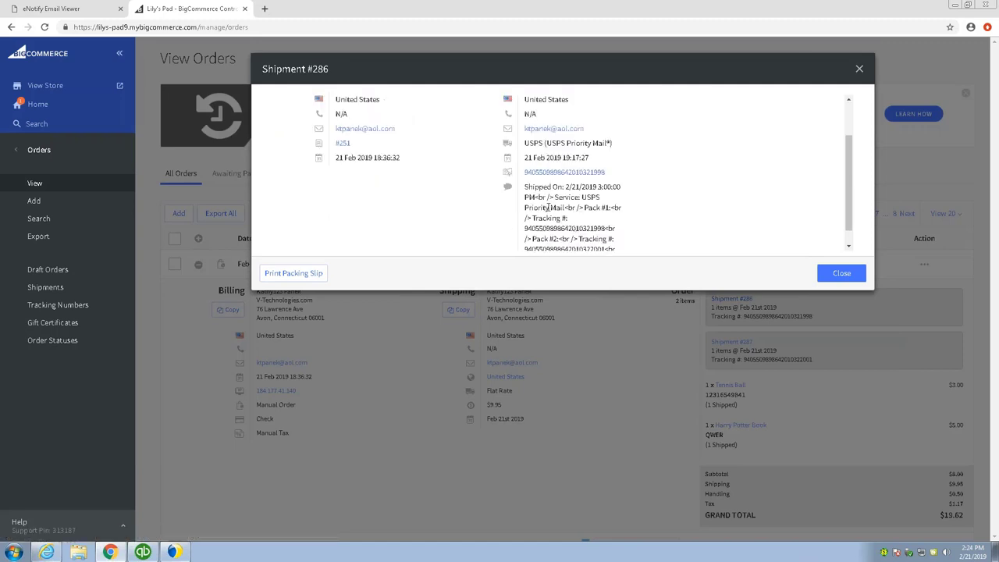
scroll(542, 209, down, 1)
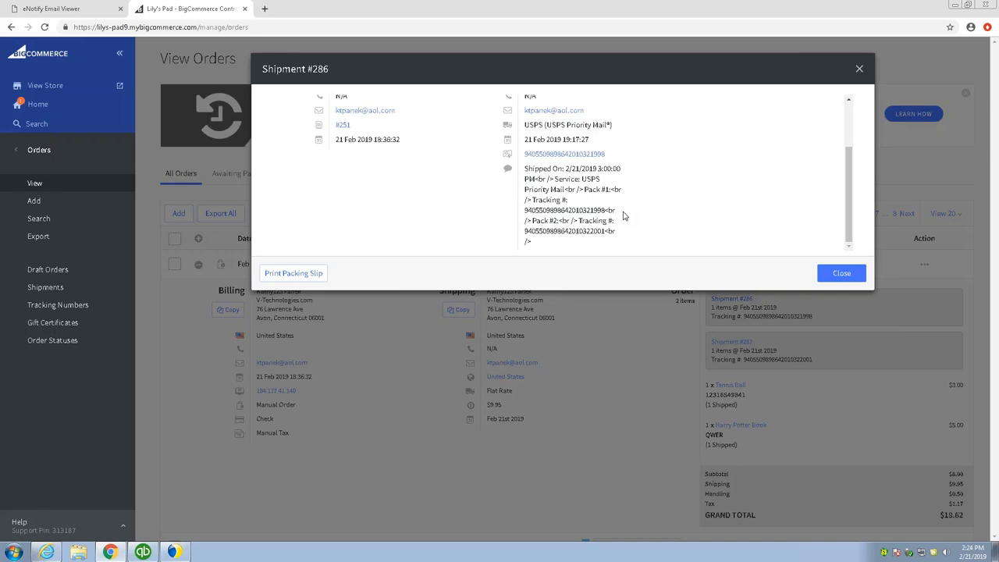
scroll(623, 216, up, 3)
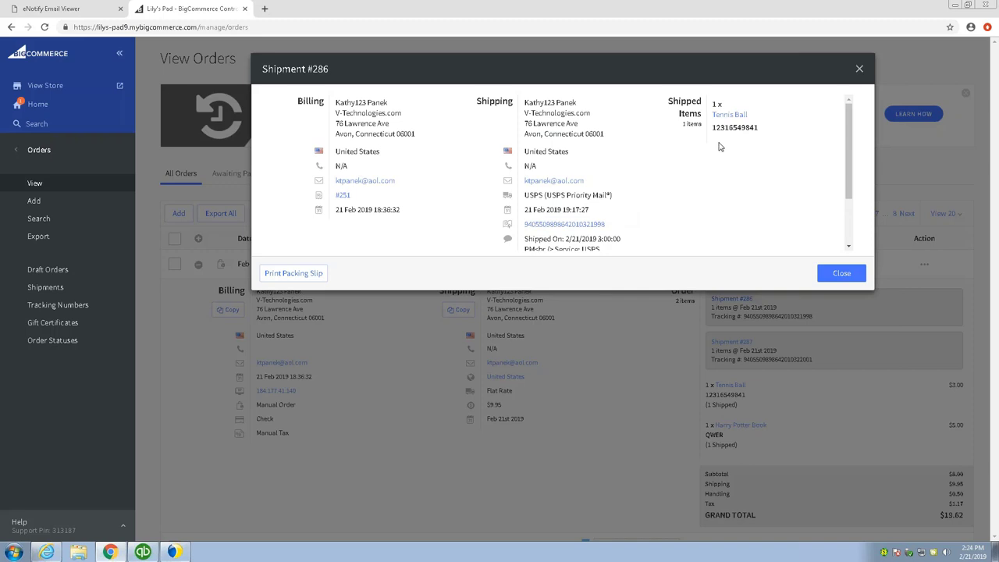
click(860, 70)
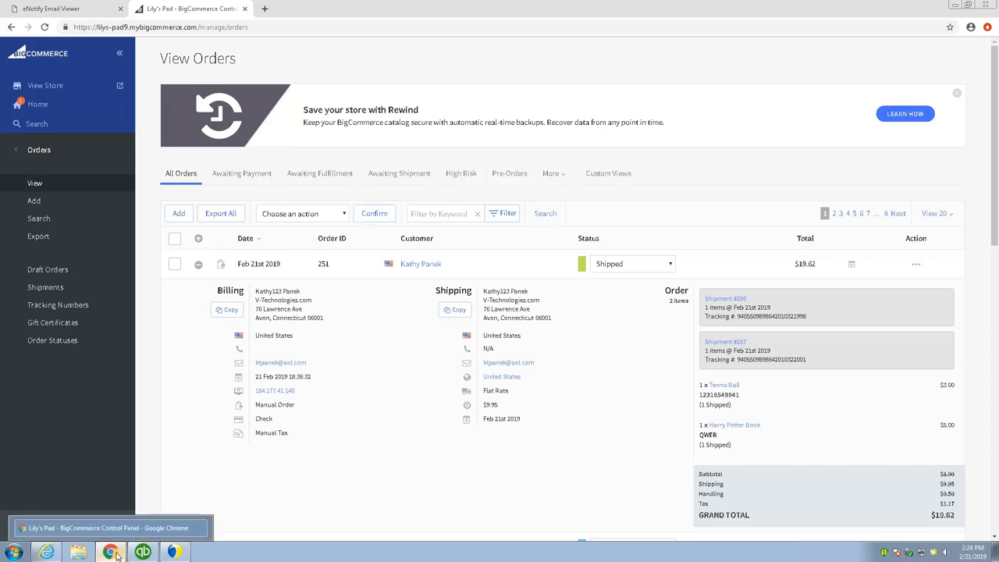
- Log in to eNotify Email Viewer using the saved user name and the account password
click(70, 8)
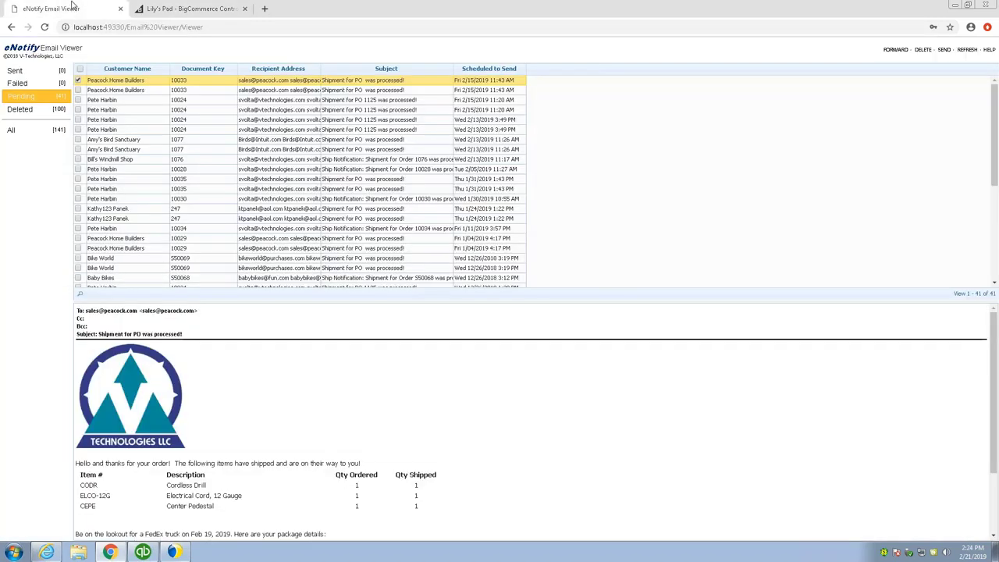
click(34, 99)
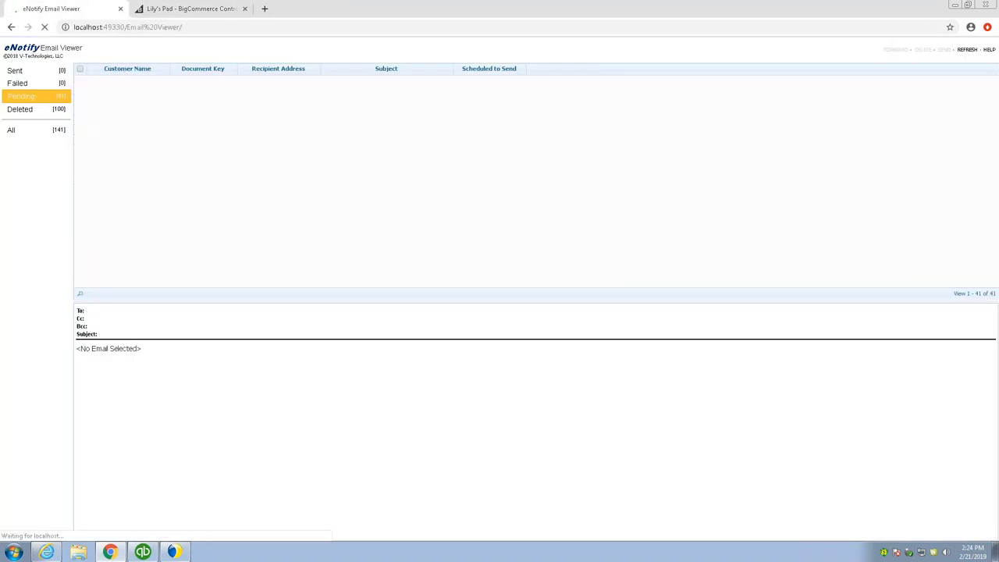
click(40, 114)
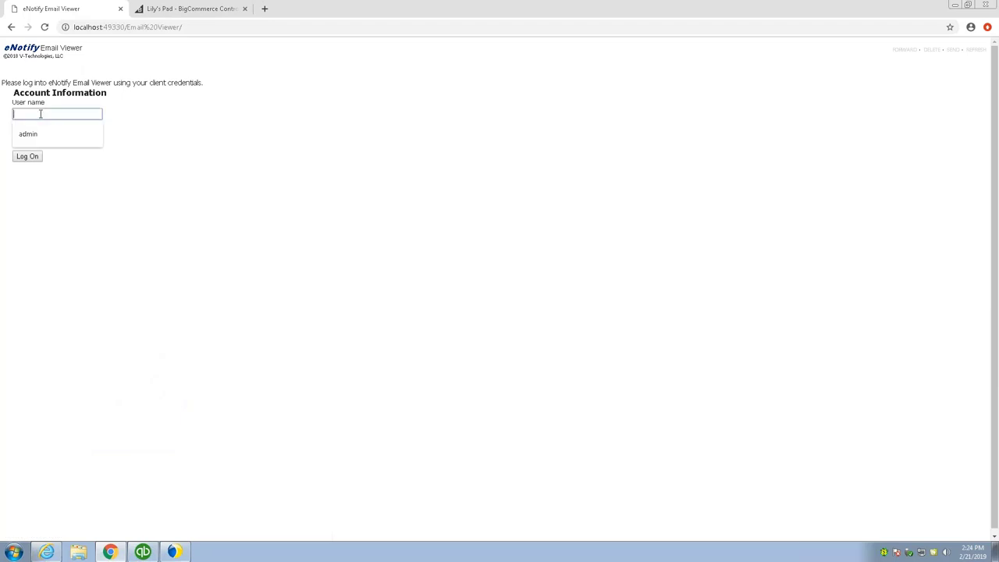
click(34, 134)
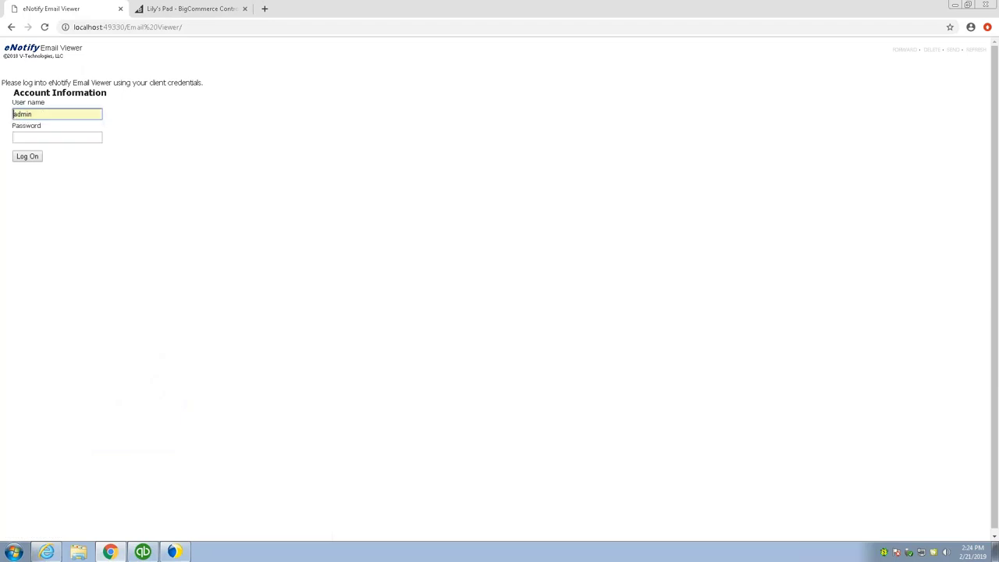
click(34, 137)
text(admin)
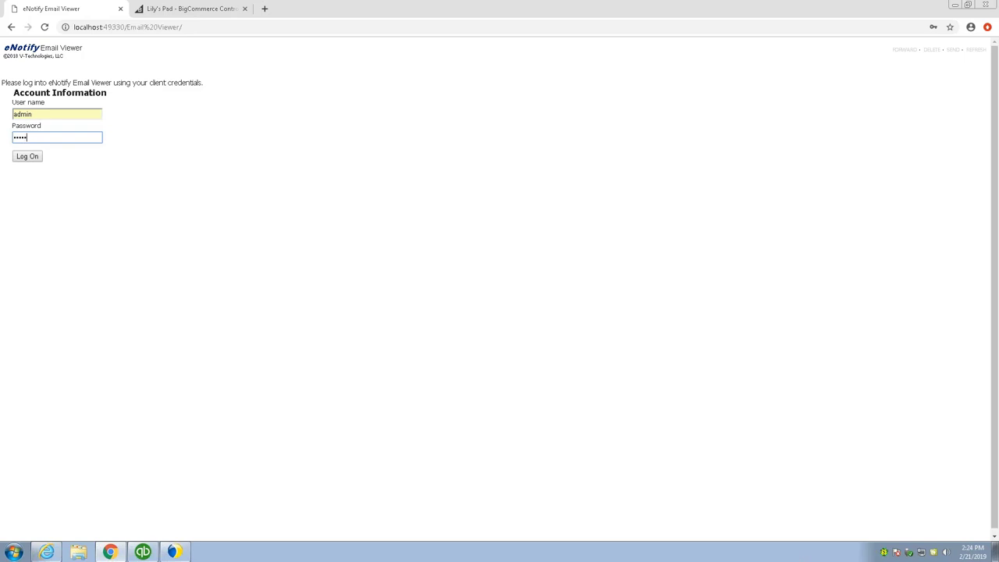
key(Return)
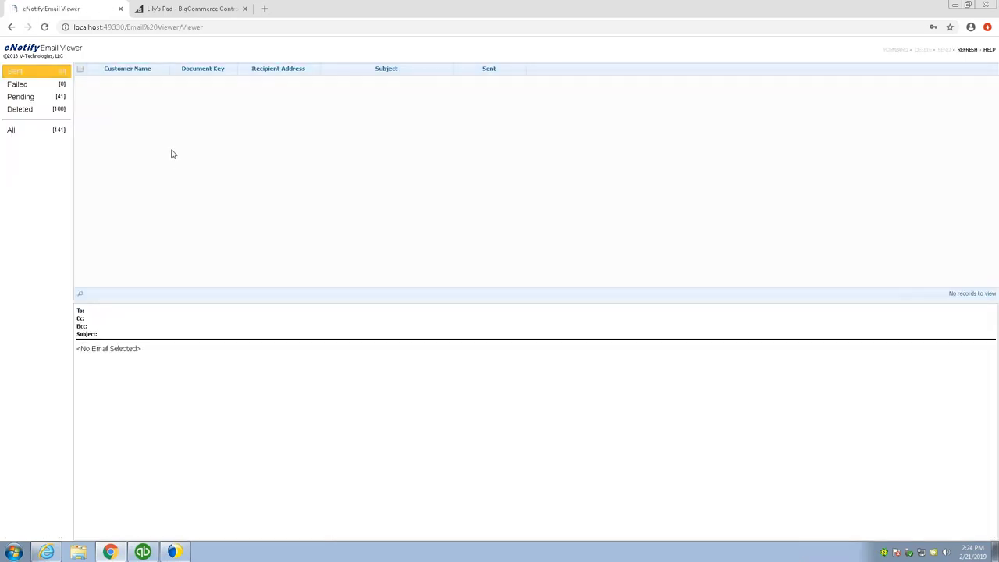
- Show the Pending folder and scroll through the Peacock Home Builders shipment email
click(24, 98)
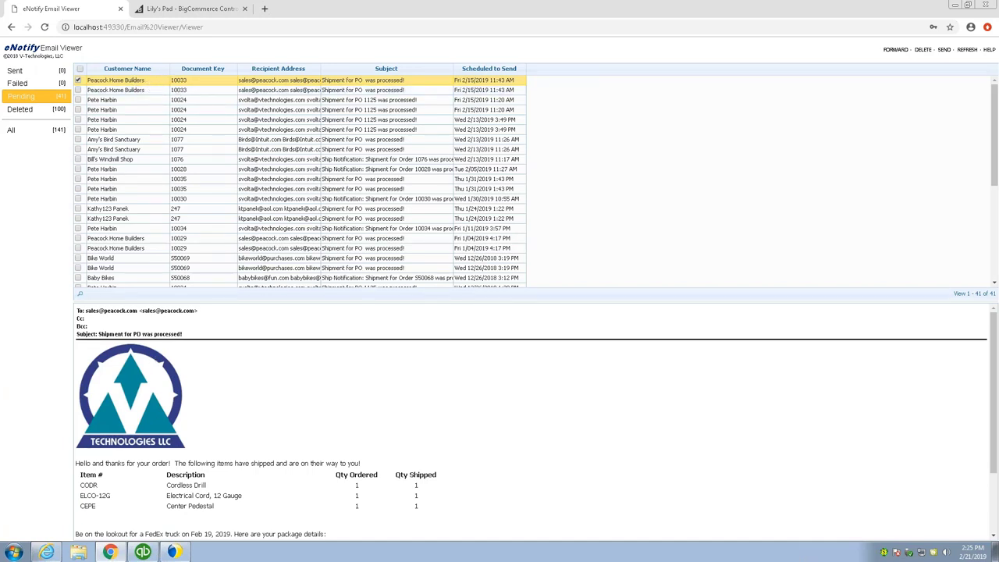
scroll(195, 423, down, 1)
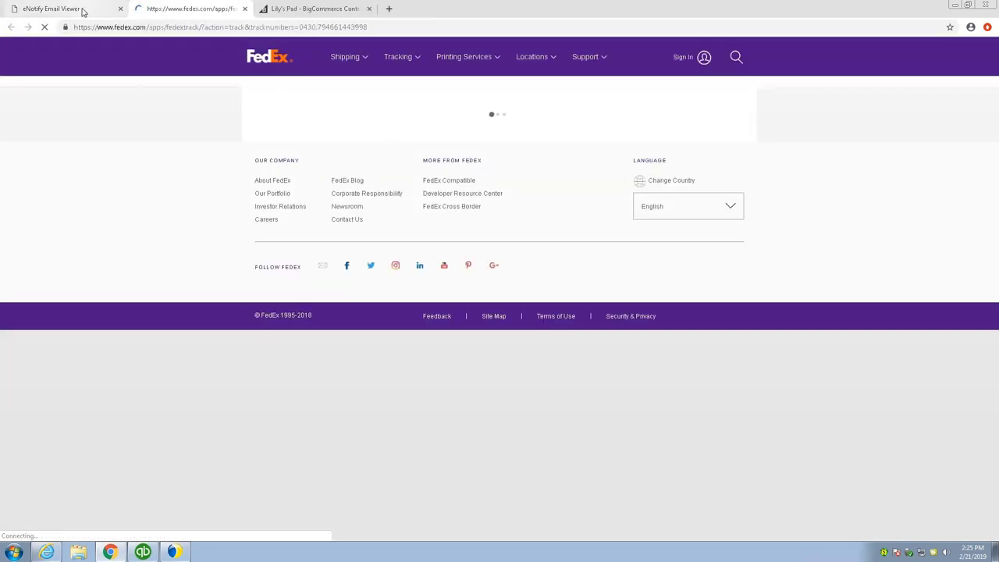
- Return from the FedEx tracking tab to the eNotify shipment email
click(83, 10)
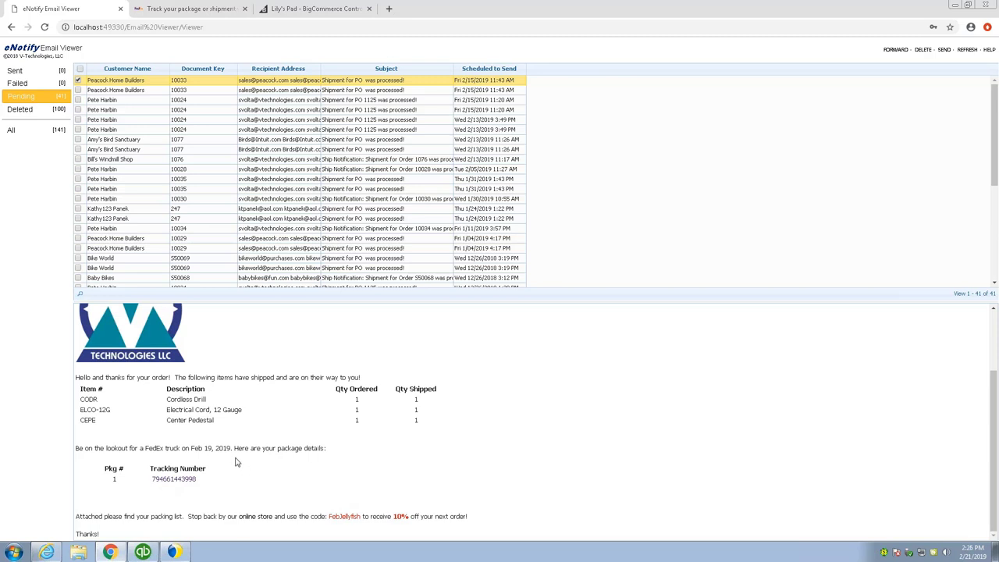
scroll(237, 462, up, 2)
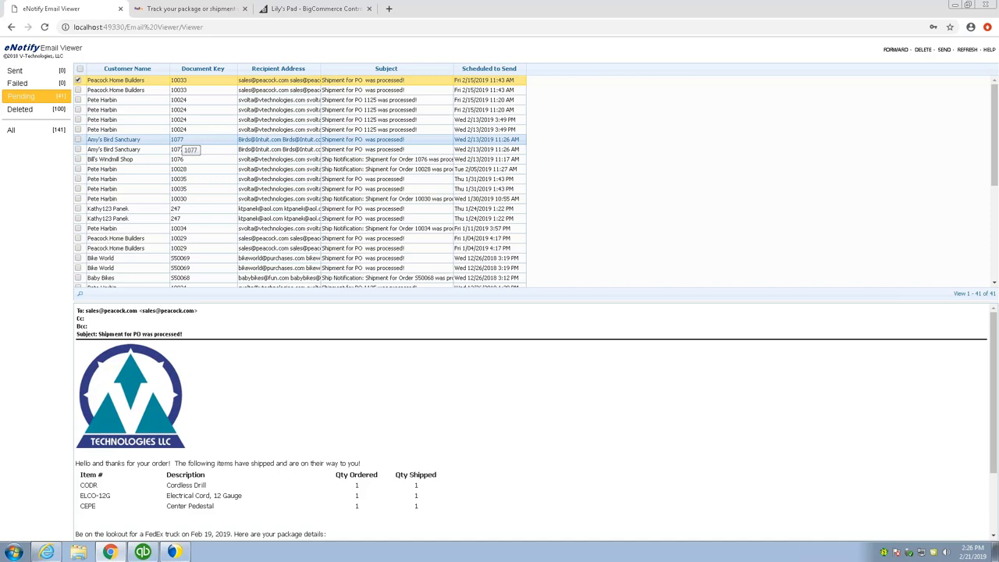
- Bring up the V-Technologies Dashboard's 53-record Shipments workspace and its TOOLS menu
click(49, 553)
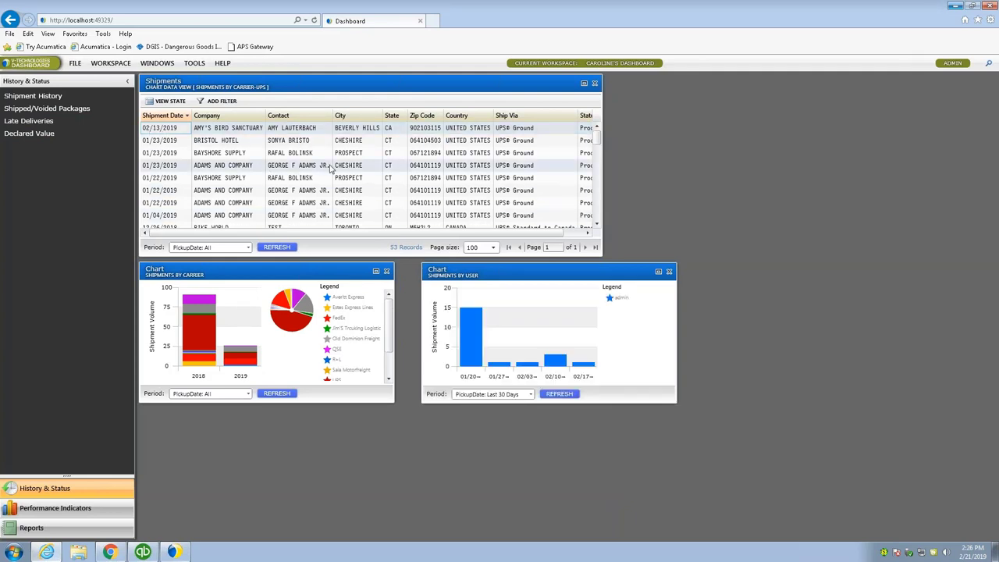
click(190, 68)
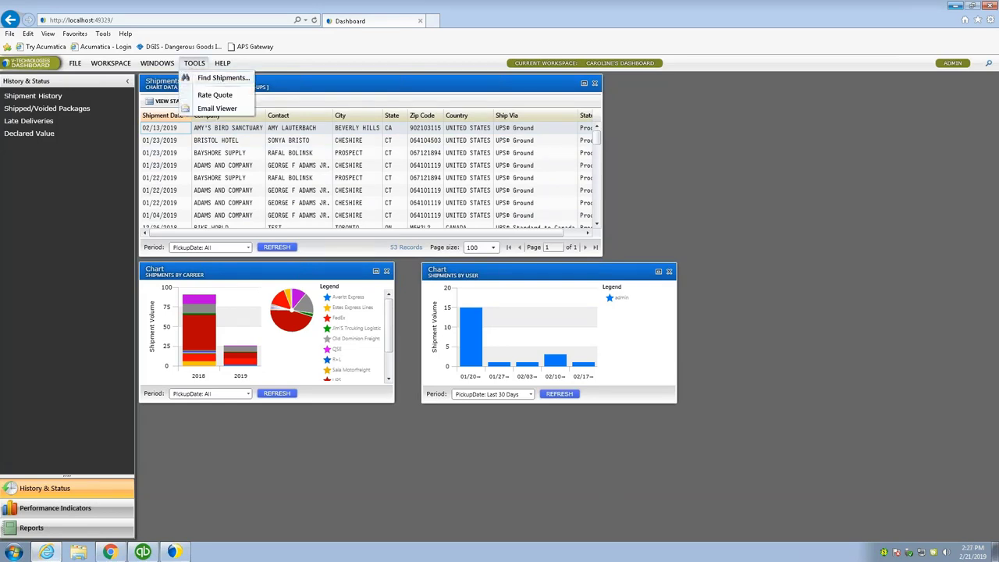
- Open Find Shipments, check the Property list, keep Tracking number, and cancel
click(217, 78)
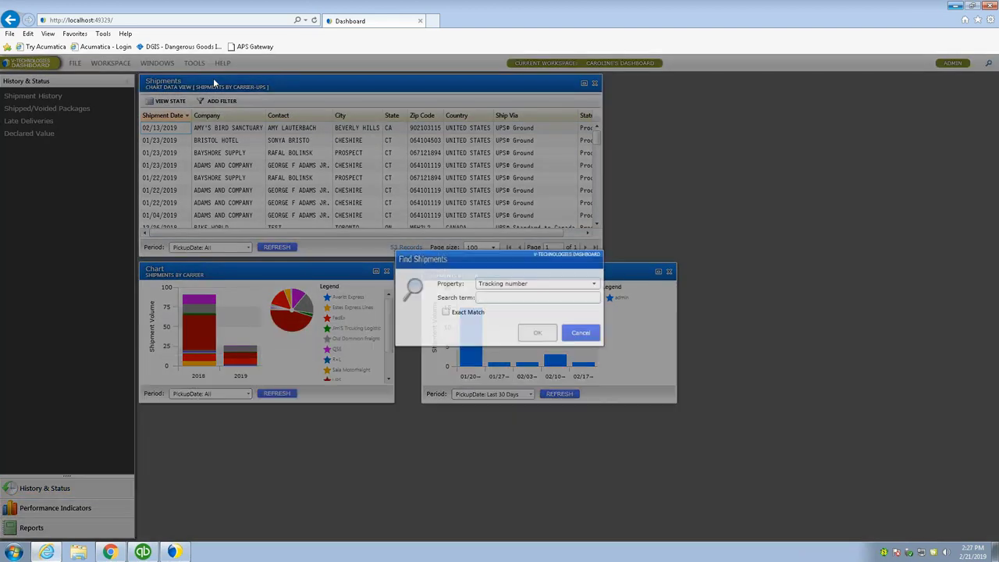
click(500, 285)
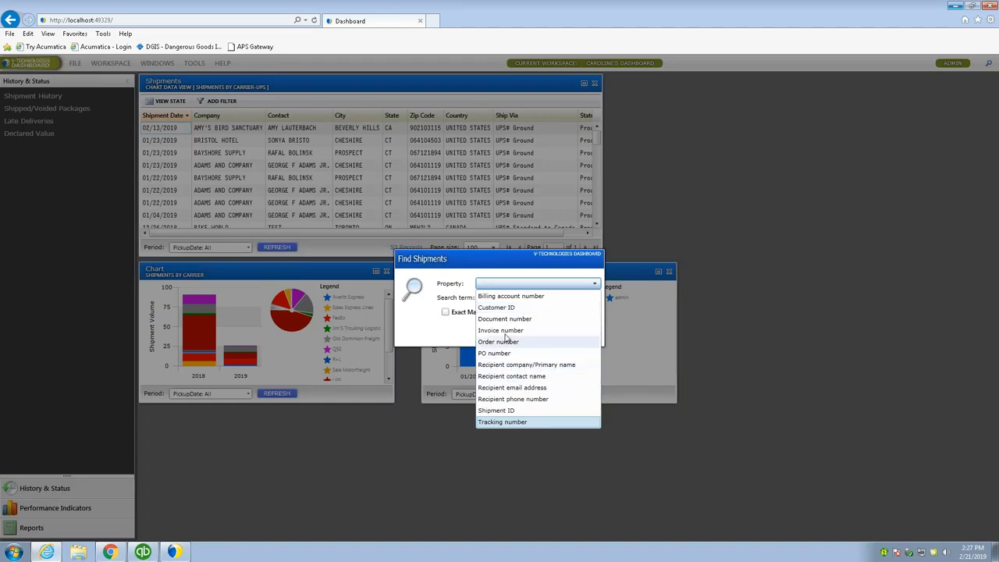
click(424, 317)
click(581, 334)
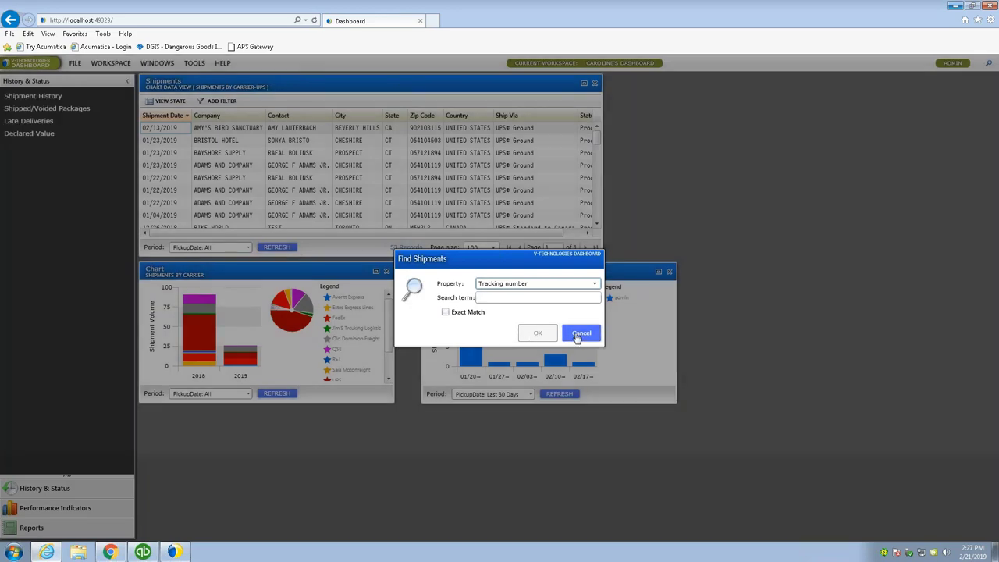
double_click(214, 130)
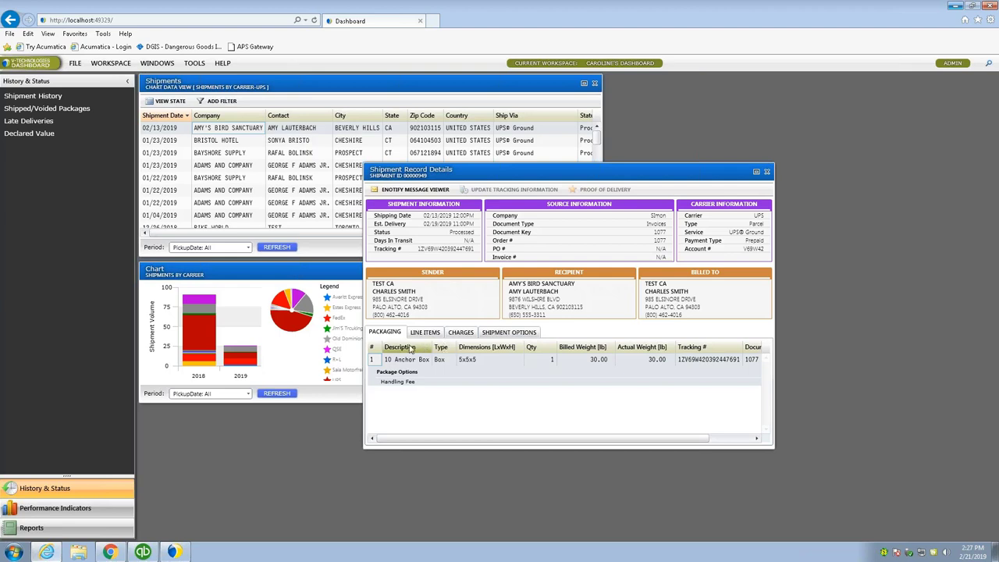
click(417, 378)
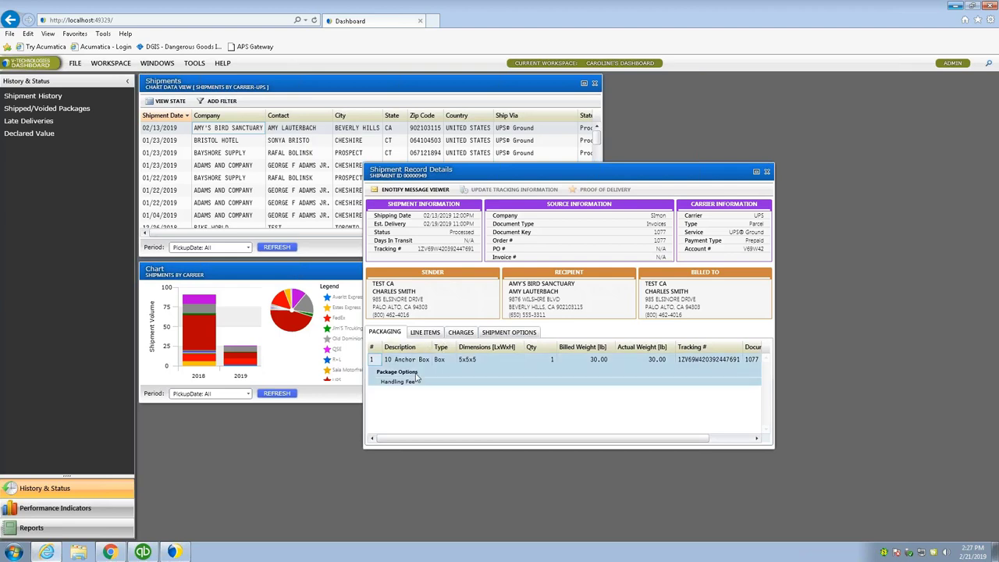
click(426, 334)
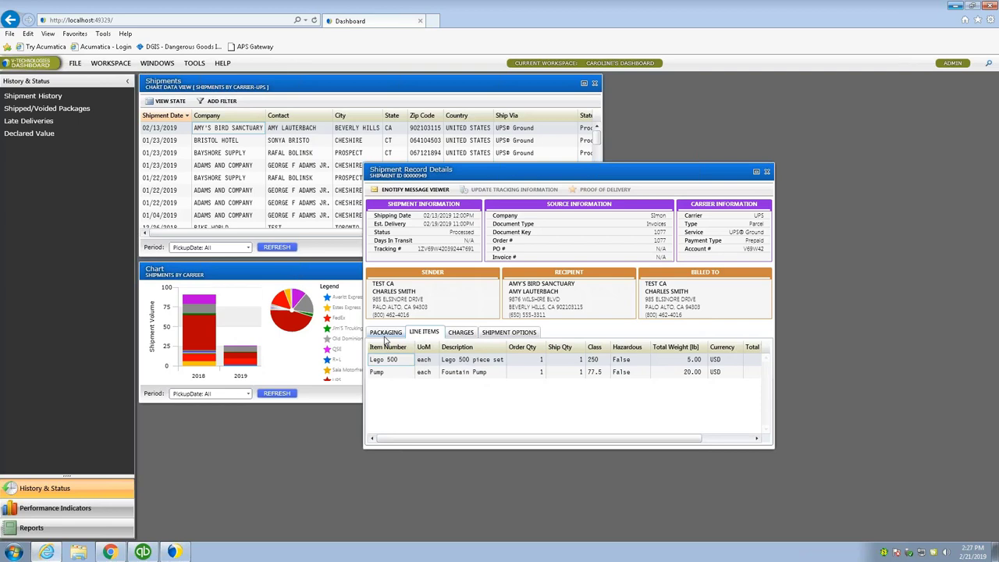
click(767, 171)
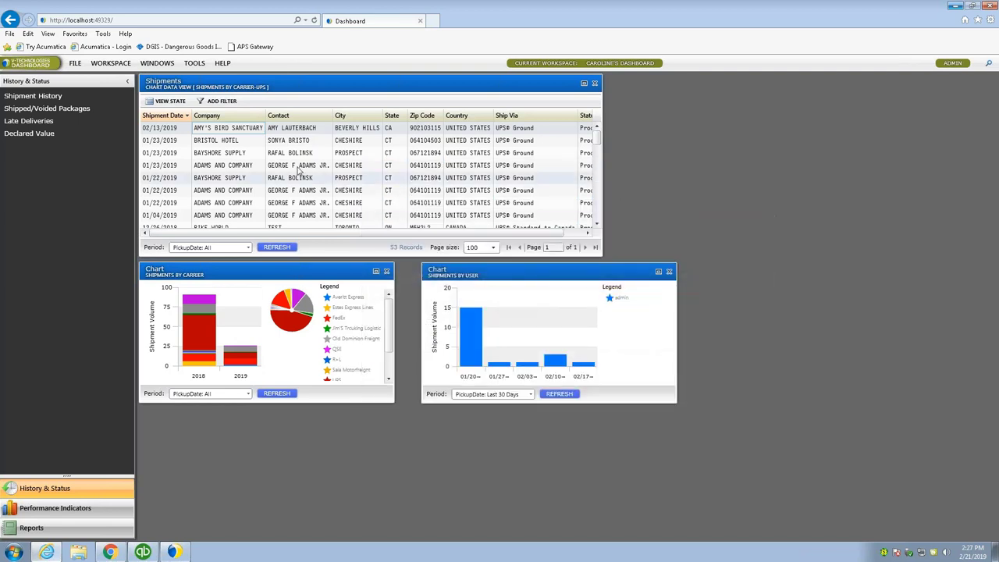
- Show the Reports section, listing Address Correction through UPS History Shipment
click(32, 528)
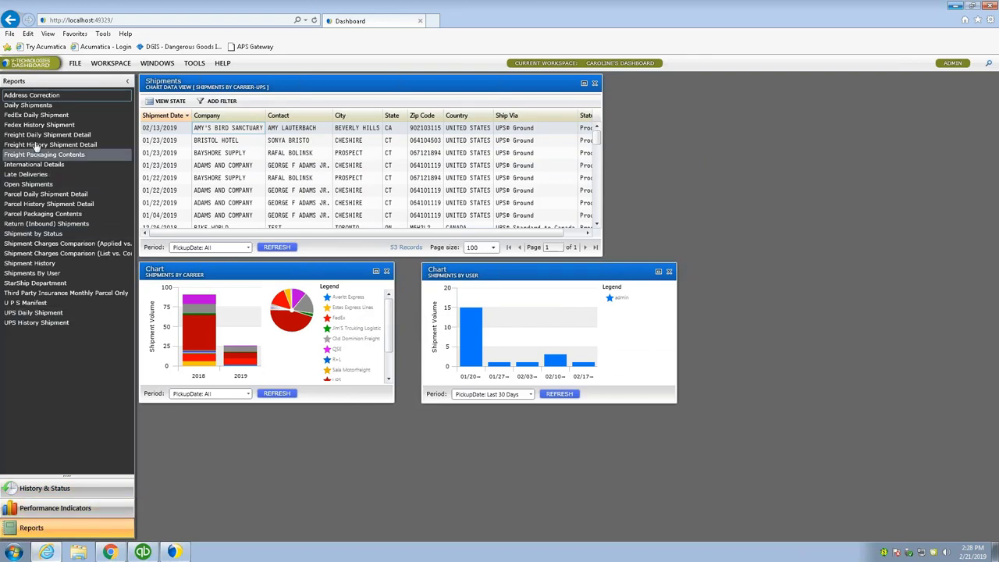